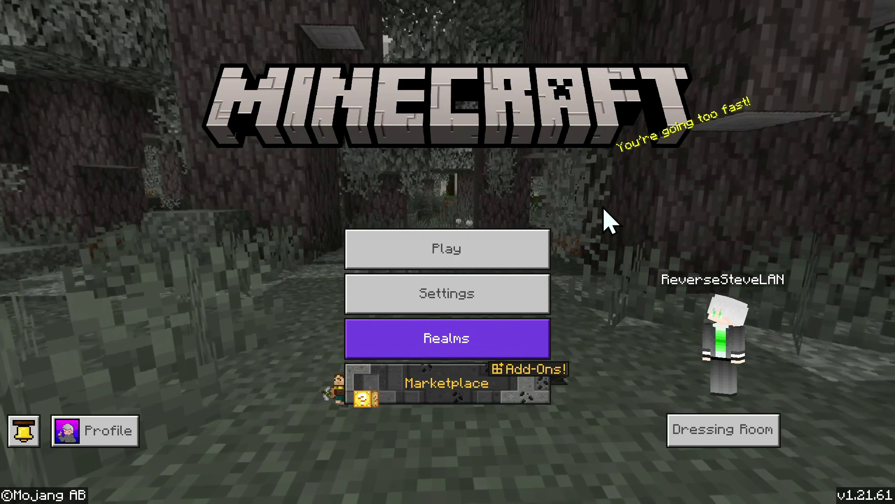
- Open the Marketplace store from the main menu
click(437, 400)
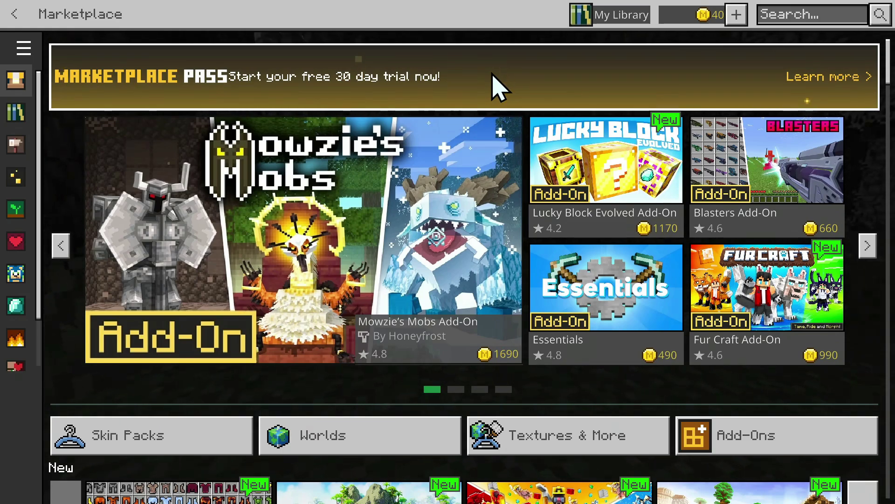
- Search the Marketplace for RTX and scroll the 22 results to find Color, Light and Shadow RTX
click(786, 16)
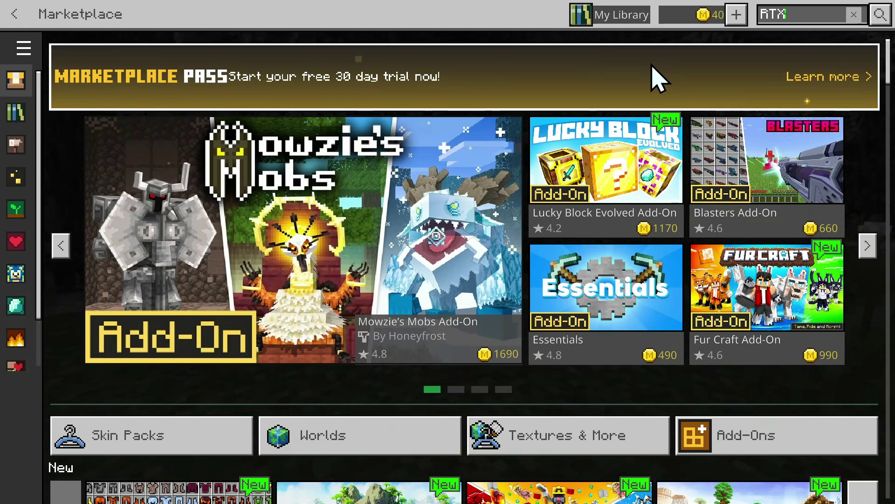
click(879, 15)
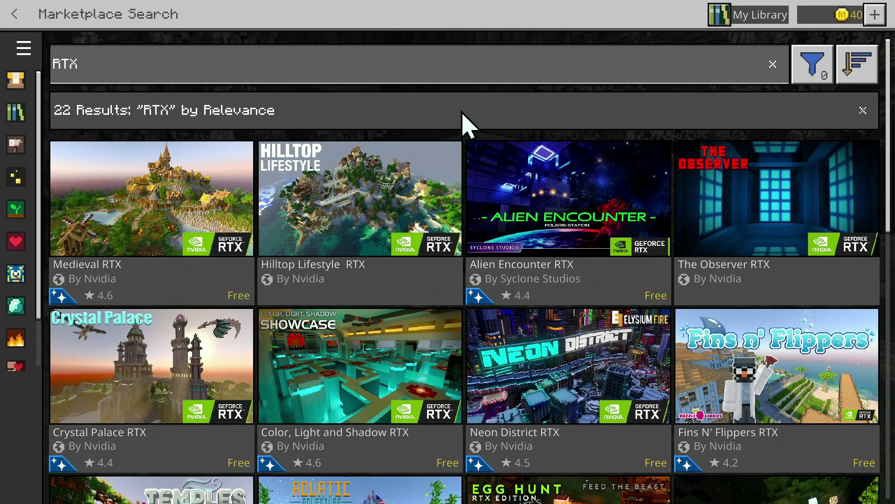
scroll(512, 122, down, 5)
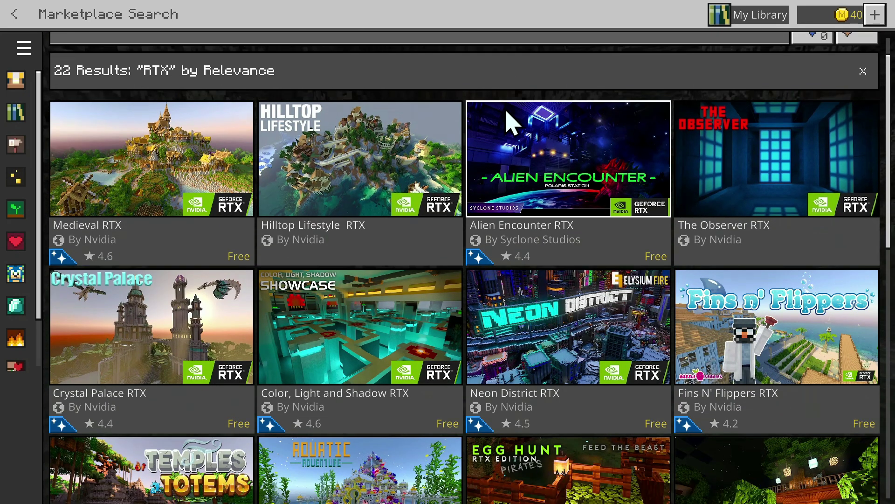
scroll(511, 122, down, 1)
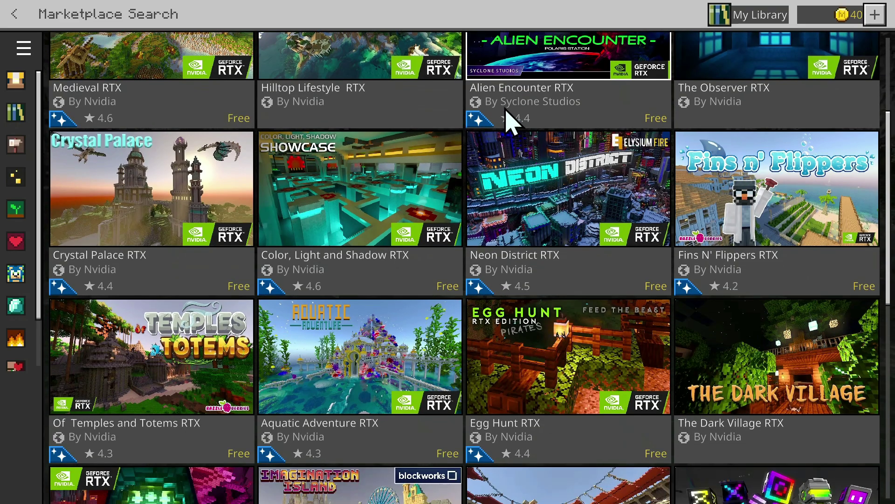
scroll(508, 123, down, 1)
scroll(509, 126, down, 1)
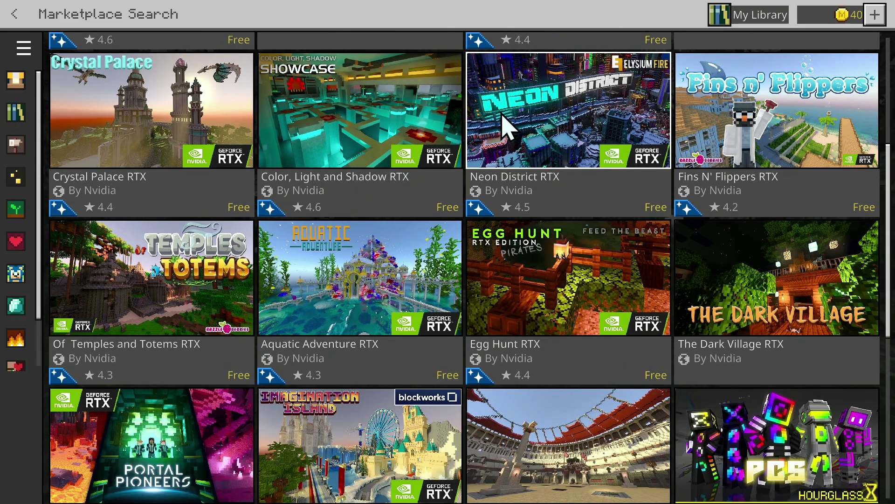
scroll(508, 127, down, 1)
scroll(506, 127, up, 3)
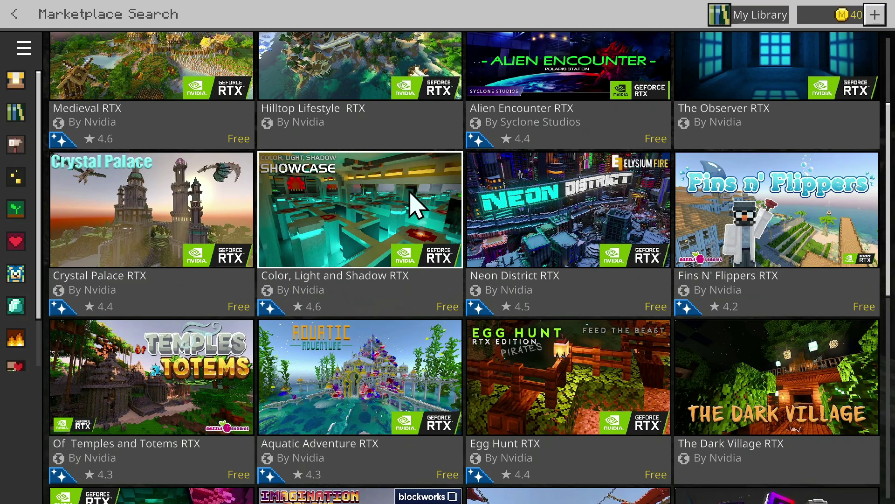
- Claim the free Color, Light and Shadow RTX world and download its 171 MB pack
click(342, 228)
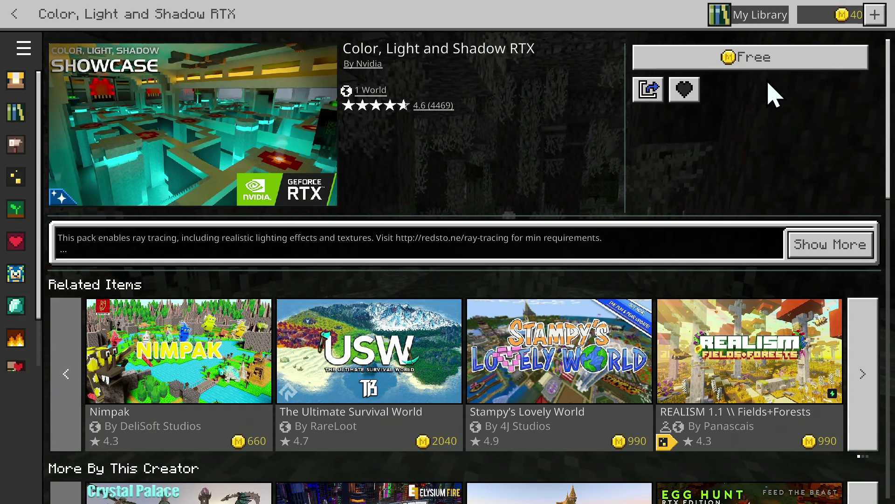
click(748, 63)
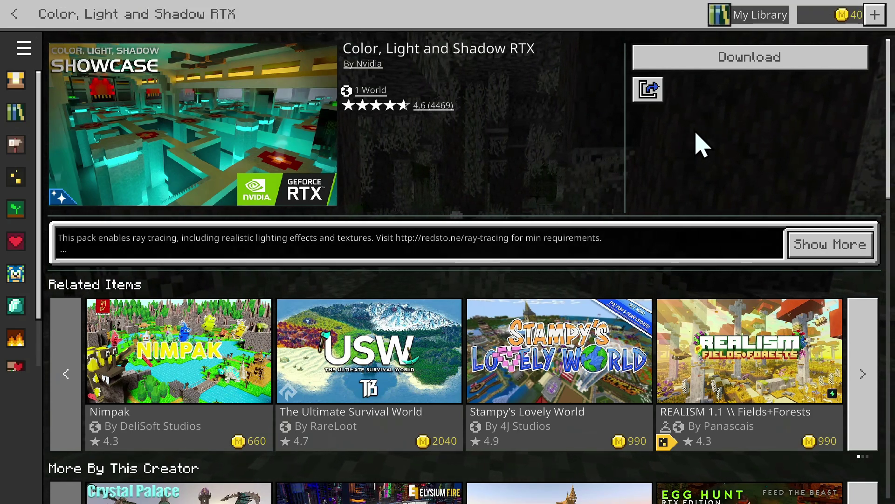
click(747, 66)
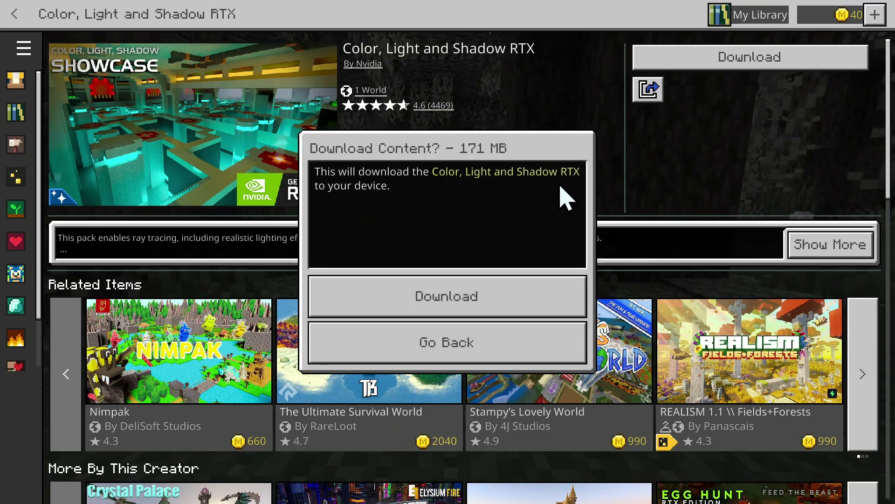
click(443, 296)
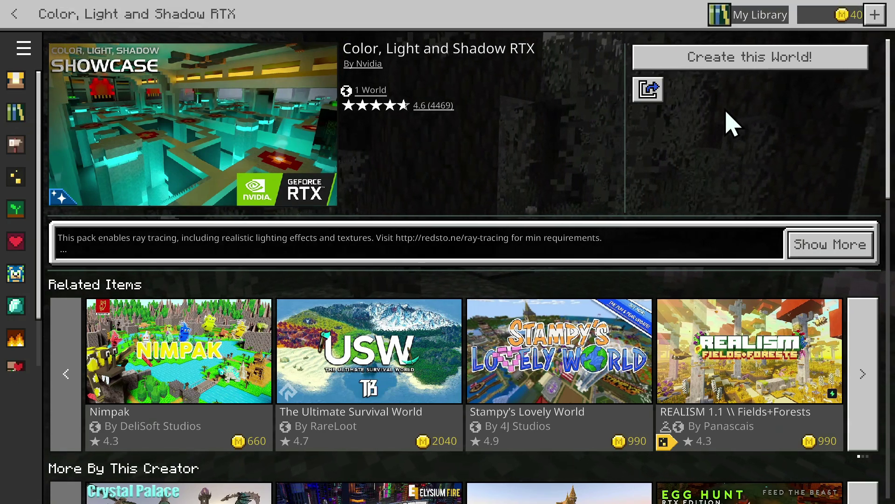
- Create a Color, Light and Shadow RTX world with all template settings unlocked
click(757, 68)
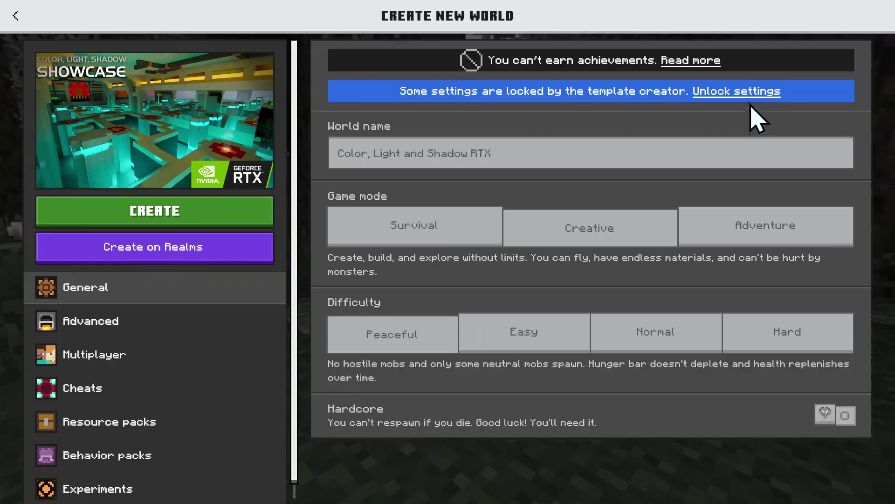
click(736, 93)
click(441, 311)
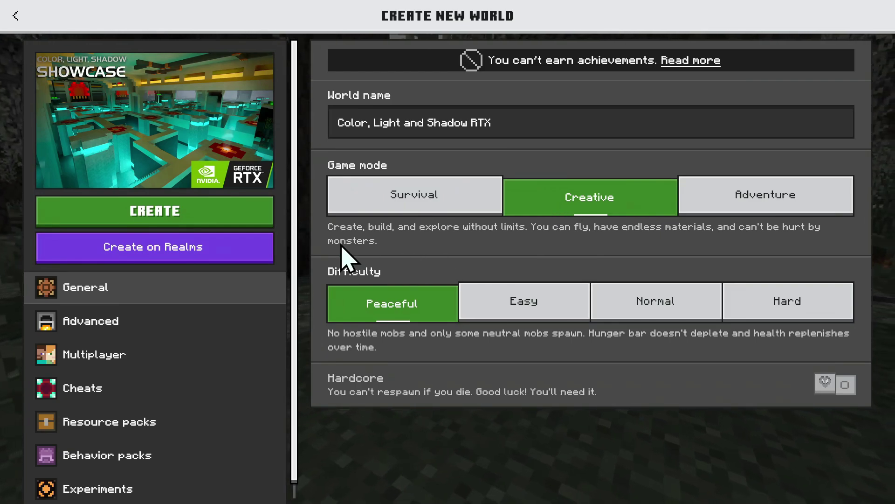
click(149, 215)
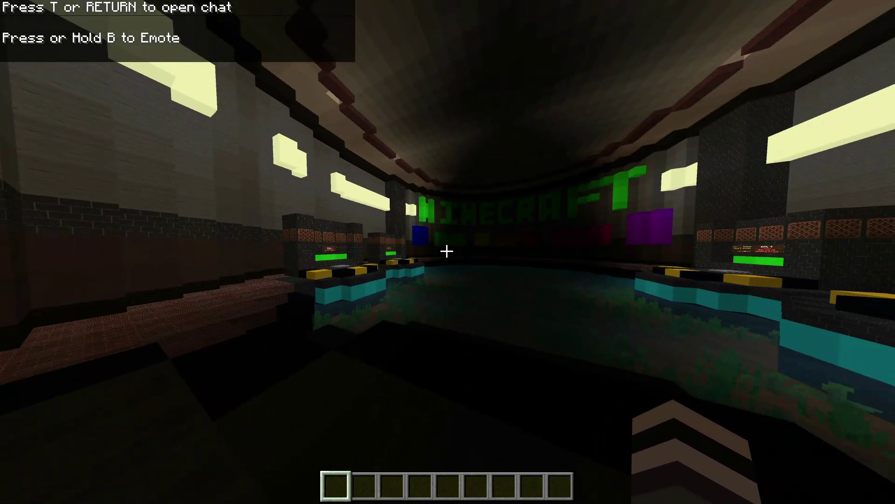
- Walk down the hall toward the MINECRAFT sign and consoles, then pause the game
key(w)
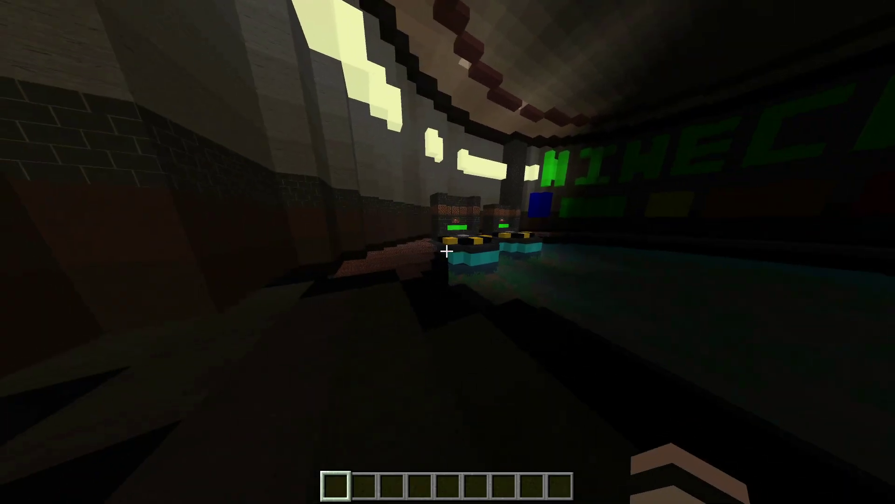
key(w)
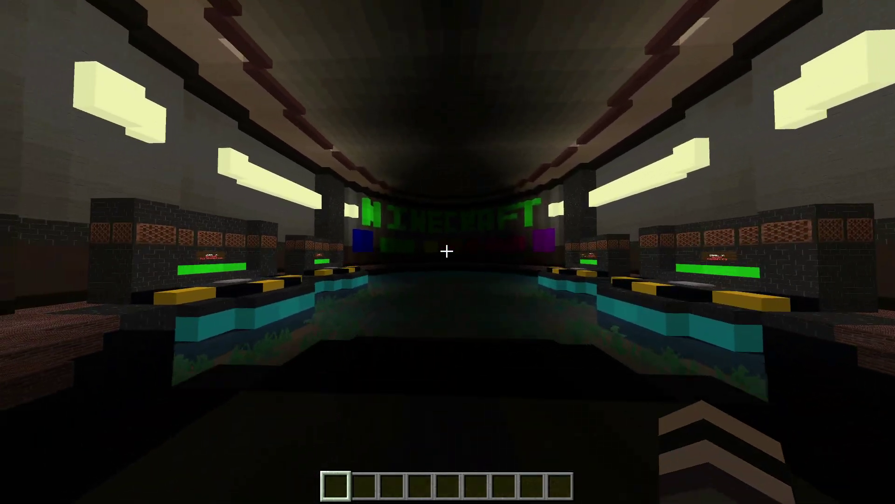
key(Escape)
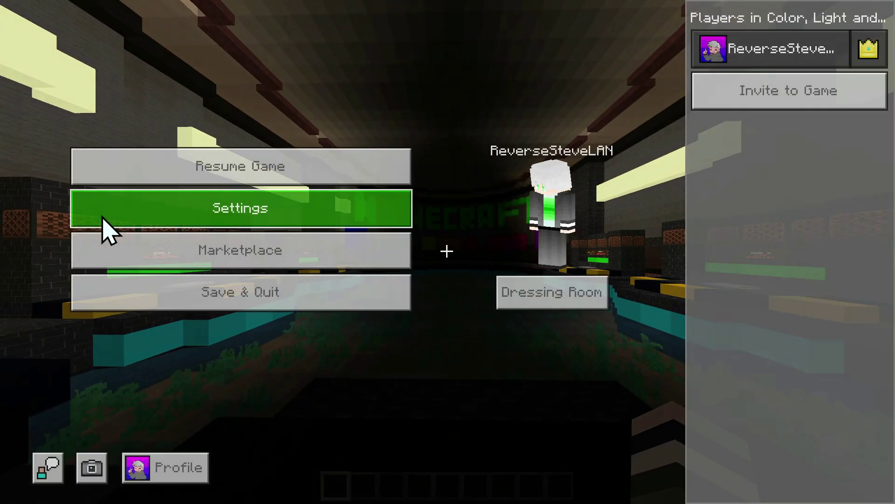
- Lower the field of view in Video settings from 110 to 70.80°
click(253, 215)
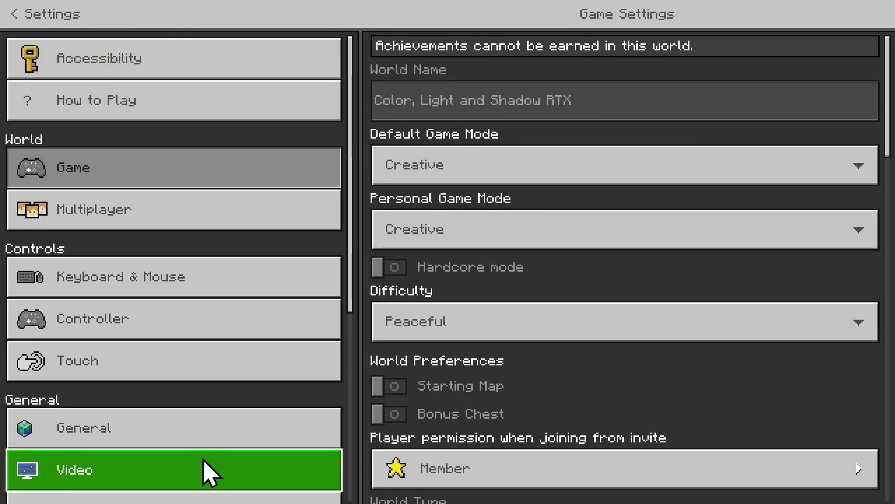
click(210, 472)
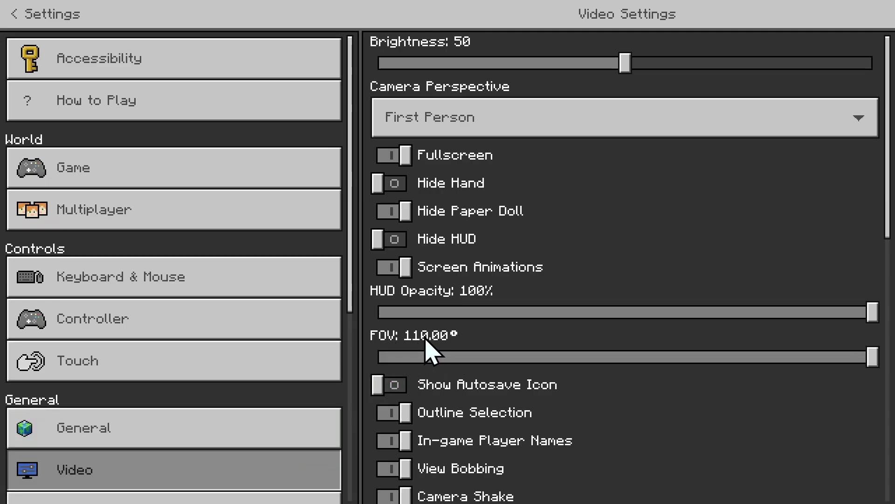
click(591, 358)
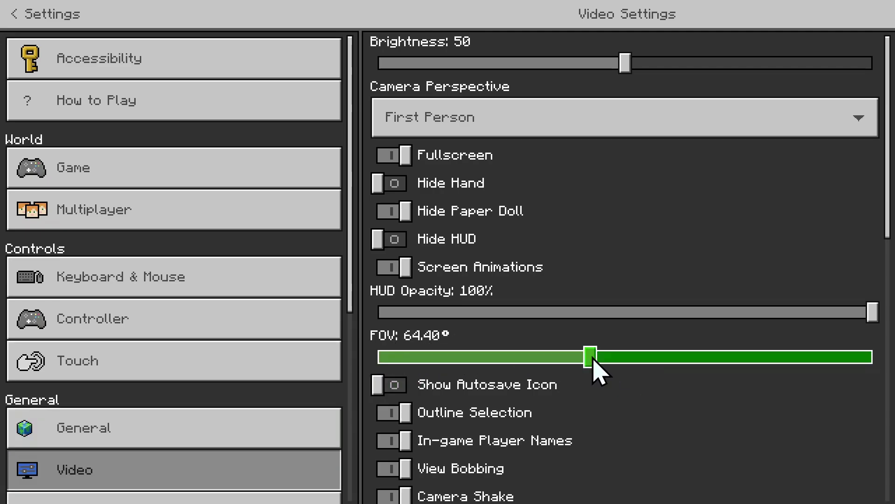
click(619, 359)
click(629, 360)
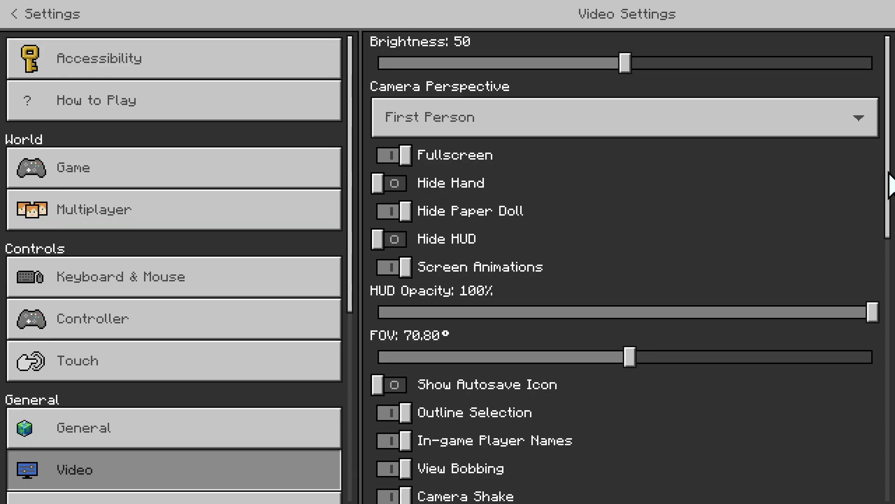
- Set Graphics Mode to Ray Traced and return to the pause menu
scroll(891, 179, down, 1)
scroll(891, 189, down, 8)
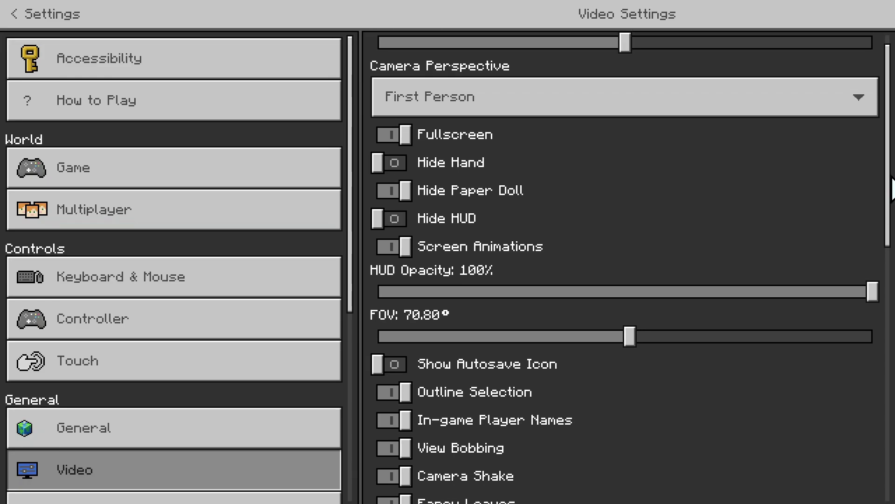
scroll(629, 268, down, 5)
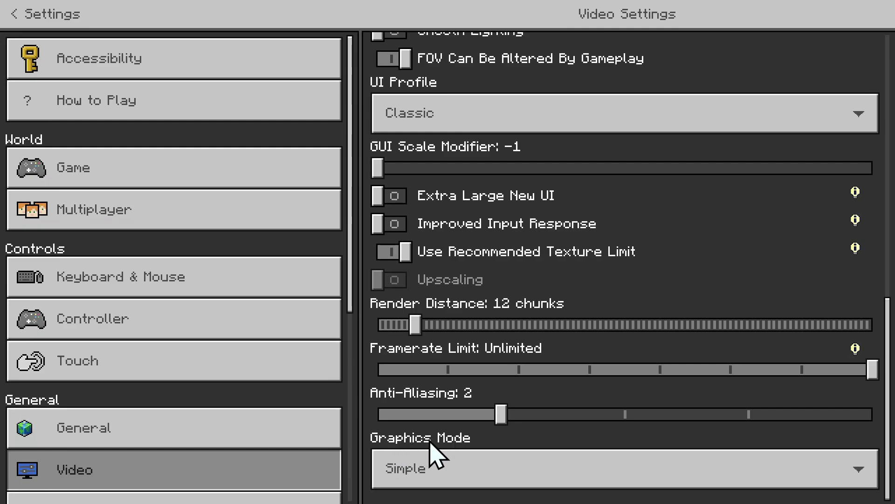
click(581, 473)
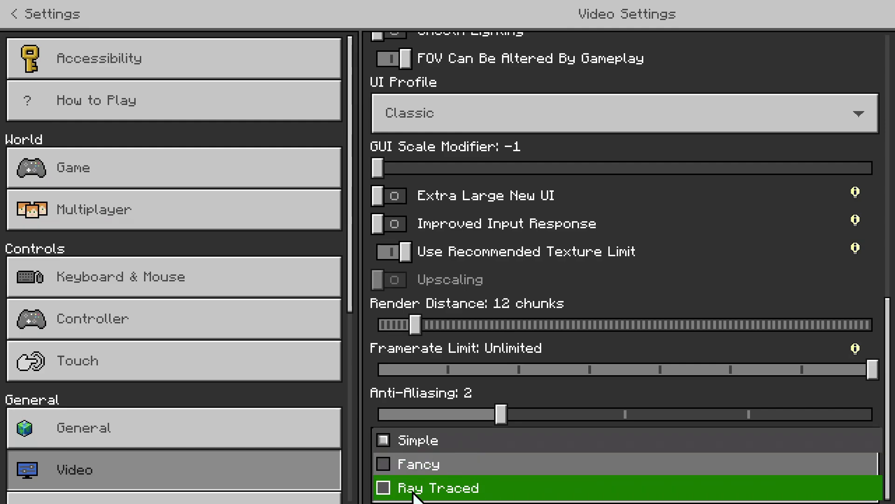
click(533, 490)
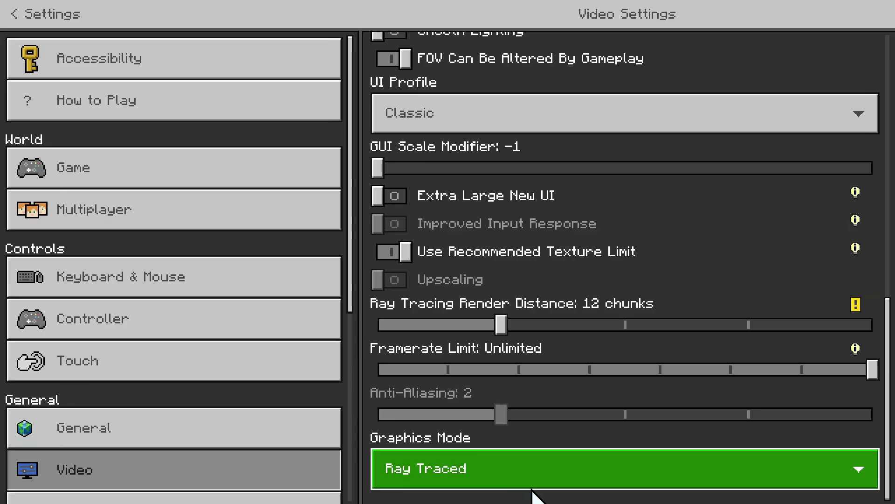
click(14, 13)
click(248, 165)
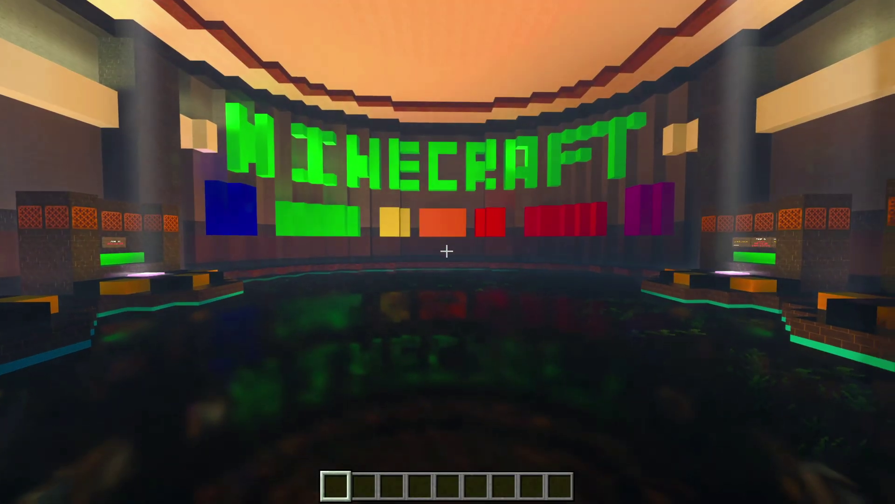
key(w)
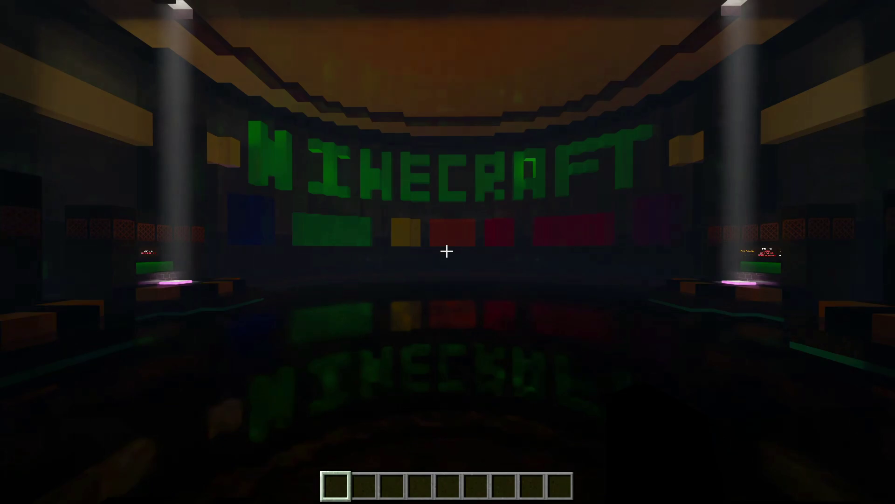
key(Escape)
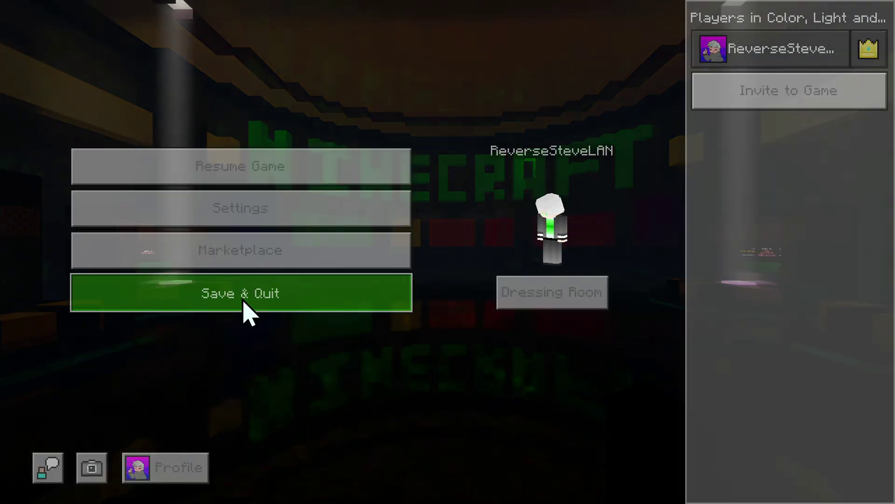
- Save and quit, reload the Color, Light and Shadow RTX world, and walk forward
click(244, 300)
click(342, 279)
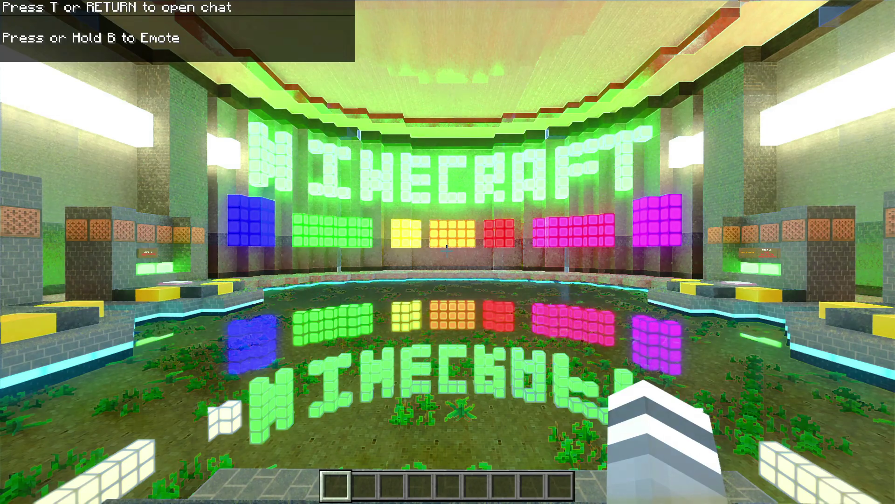
key(w)
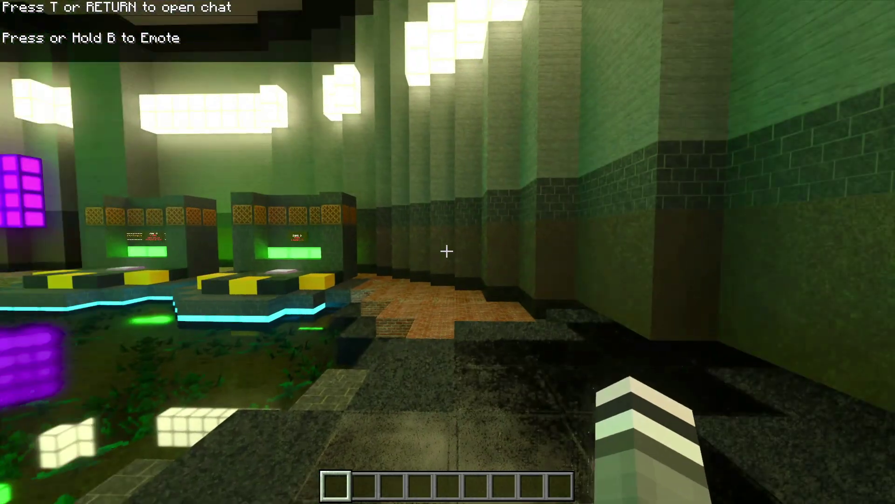